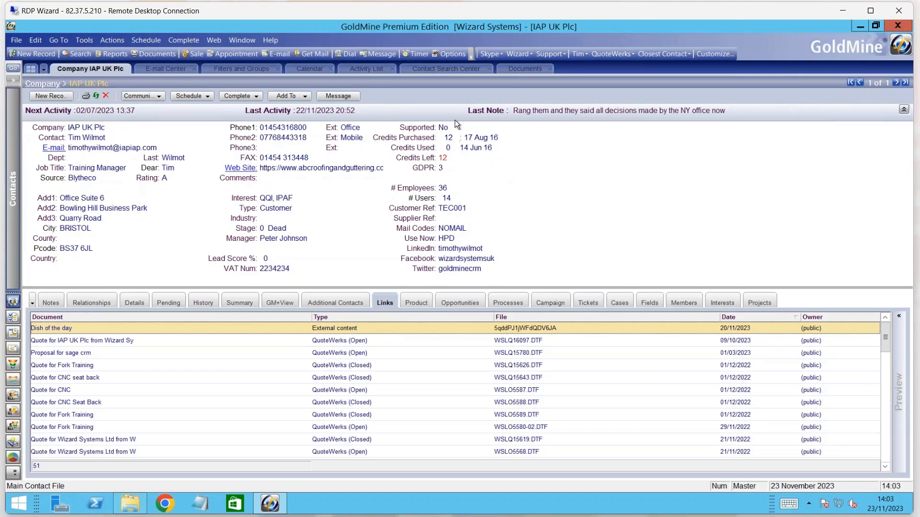
Open the e-mail retrieval options and check the attachments directory path and its folder organisation settings.
click(450, 54)
click(358, 171)
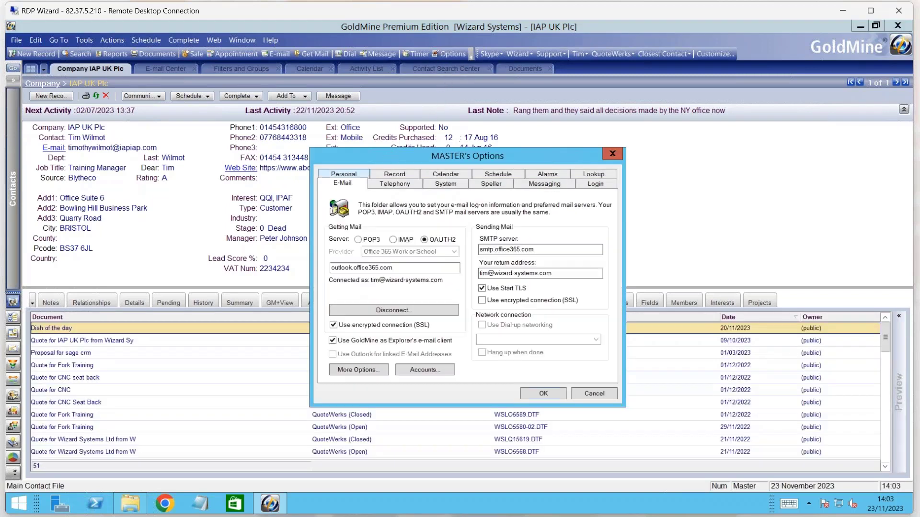
click(361, 369)
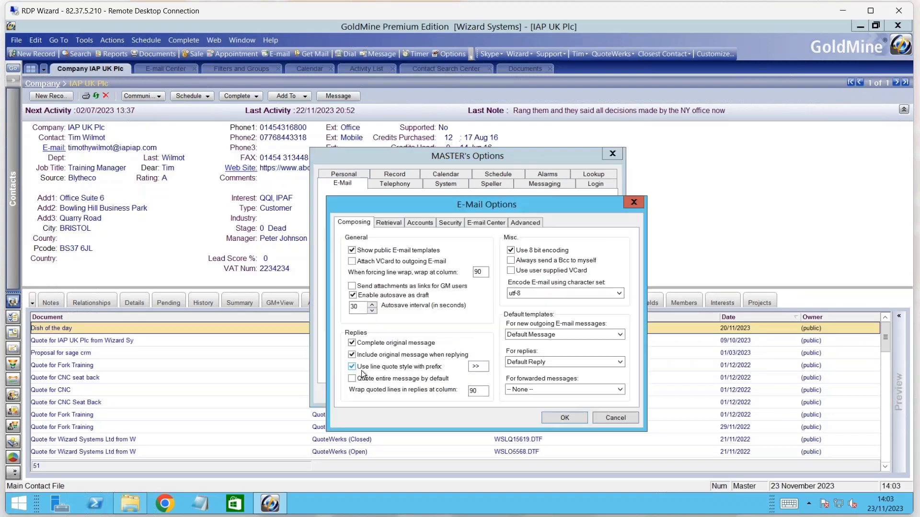
click(386, 223)
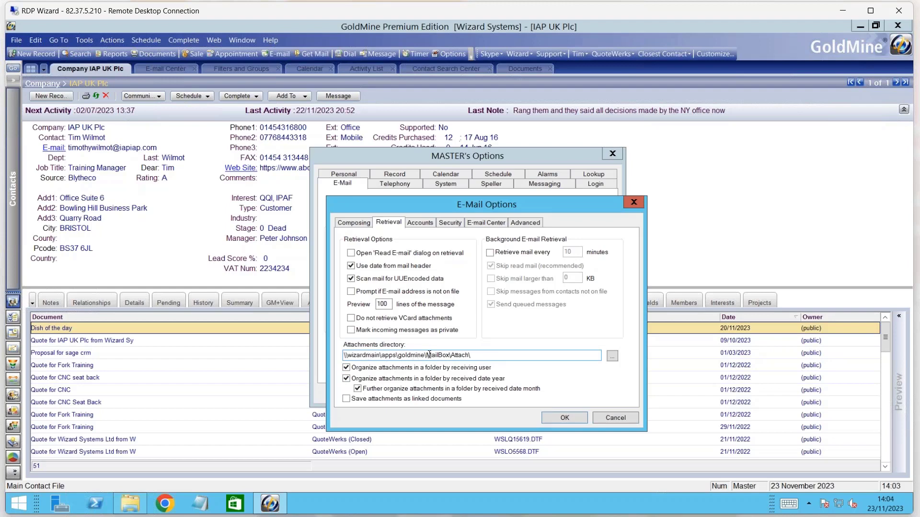
click(469, 355)
text(\)
Look at the saved attachments in the 2016\01 folder in File Explorer, and close the e-mail and user options without saving.
mouse_move(130, 509)
click(157, 461)
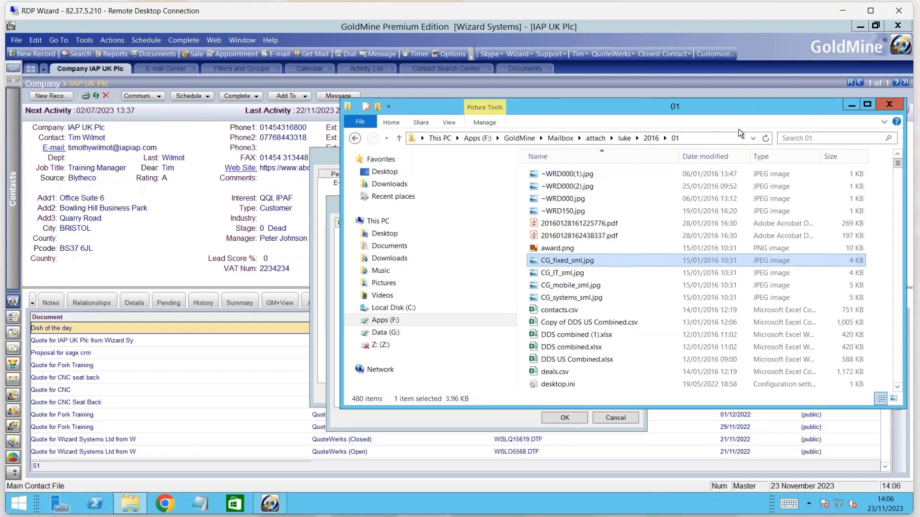
click(496, 421)
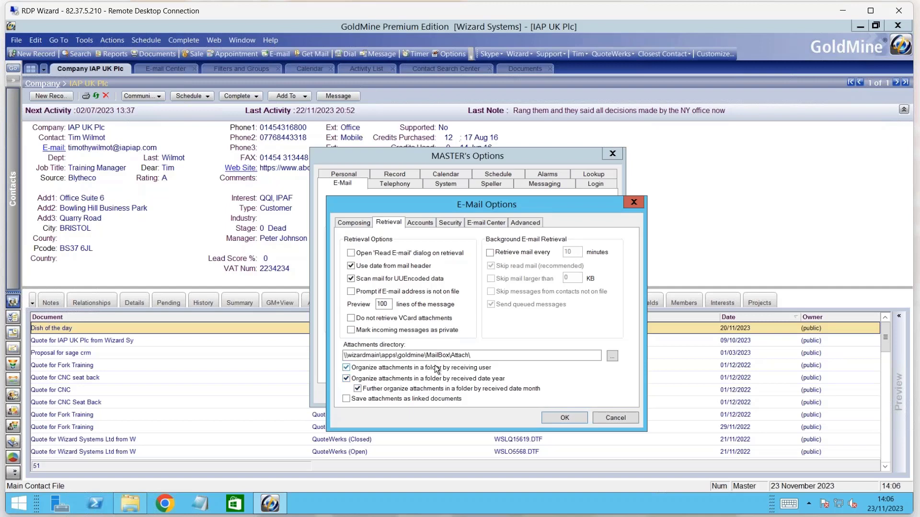
click(618, 419)
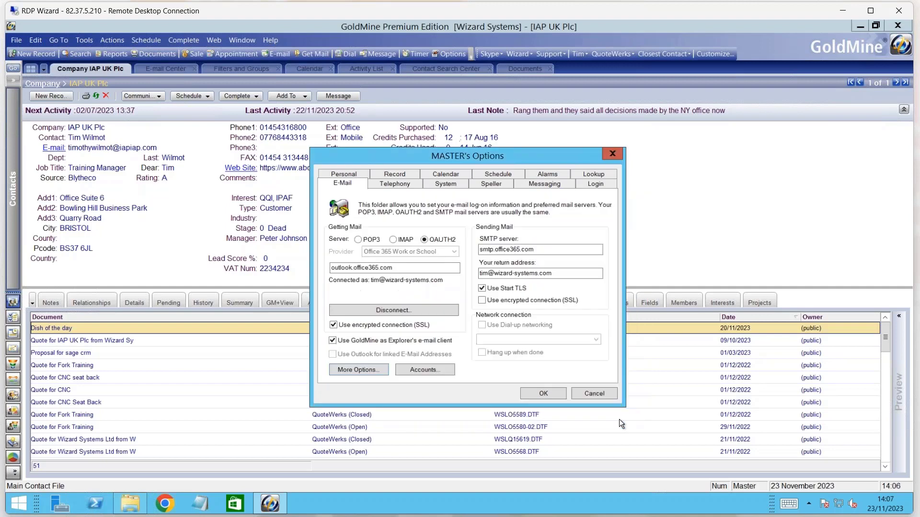
click(602, 395)
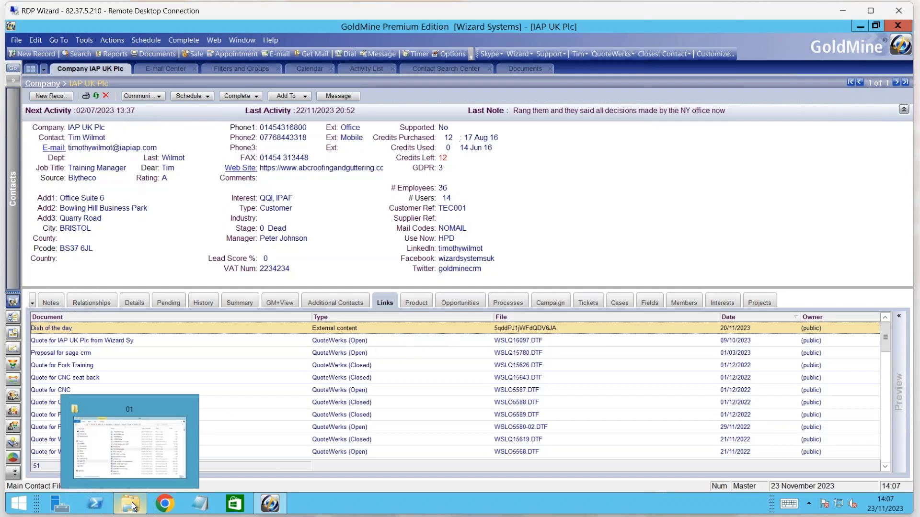
Add CG_fixed_sml.jpg from the 2016\01 folder in File Explorer to the contact's Links list as a linked document.
click(153, 481)
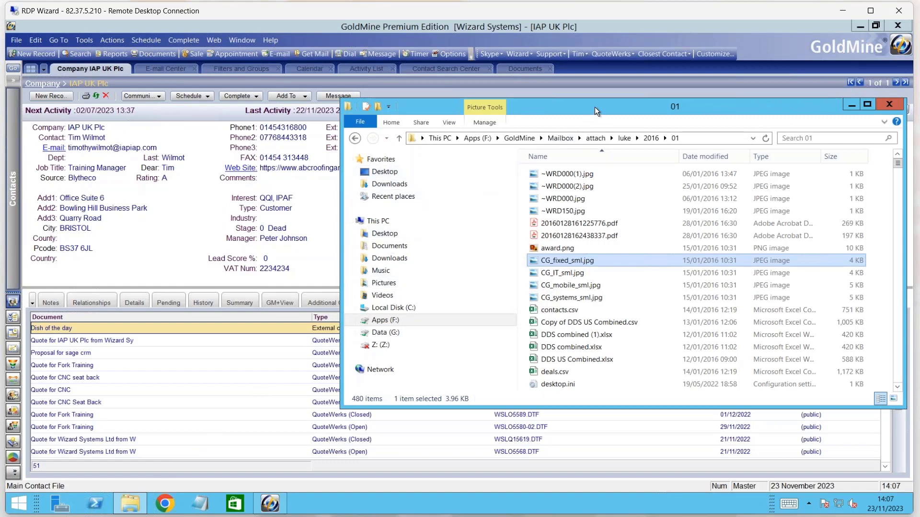
drag(594, 108, 594, 109)
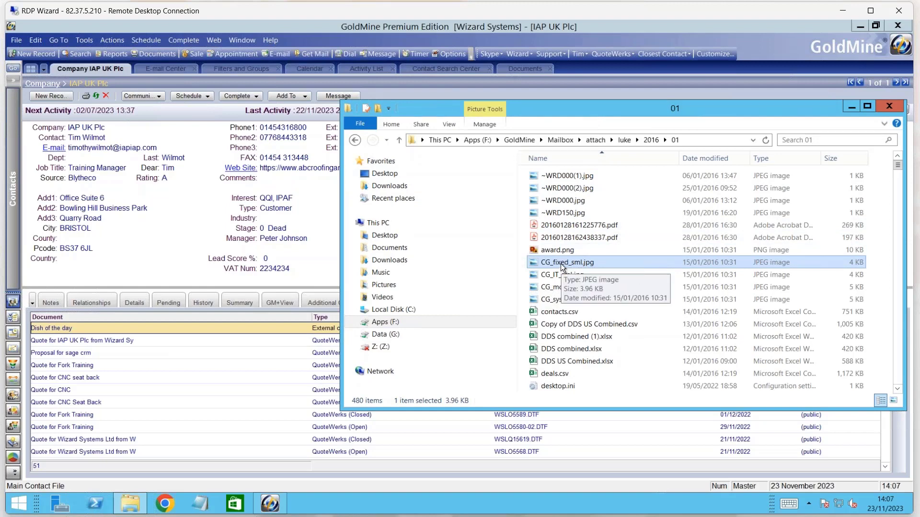
drag(561, 264, 259, 359)
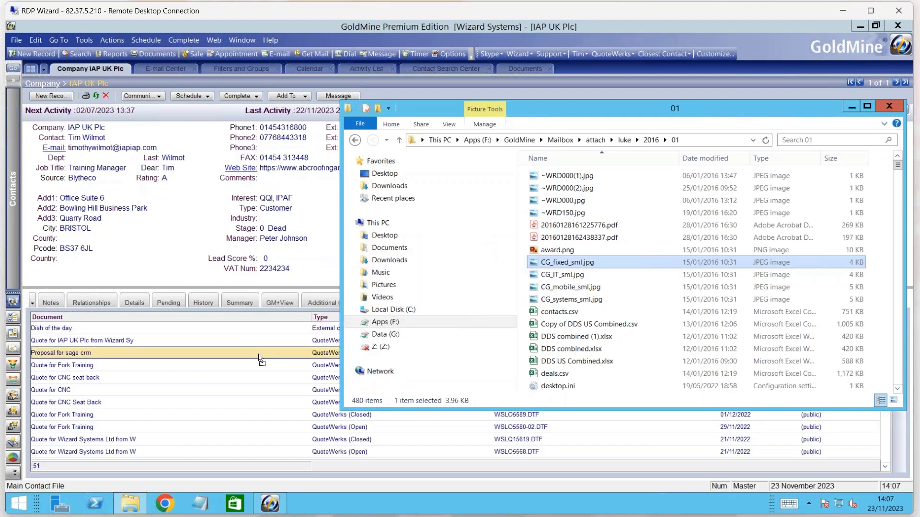
drag(259, 358, 259, 359)
drag(343, 309, 337, 241)
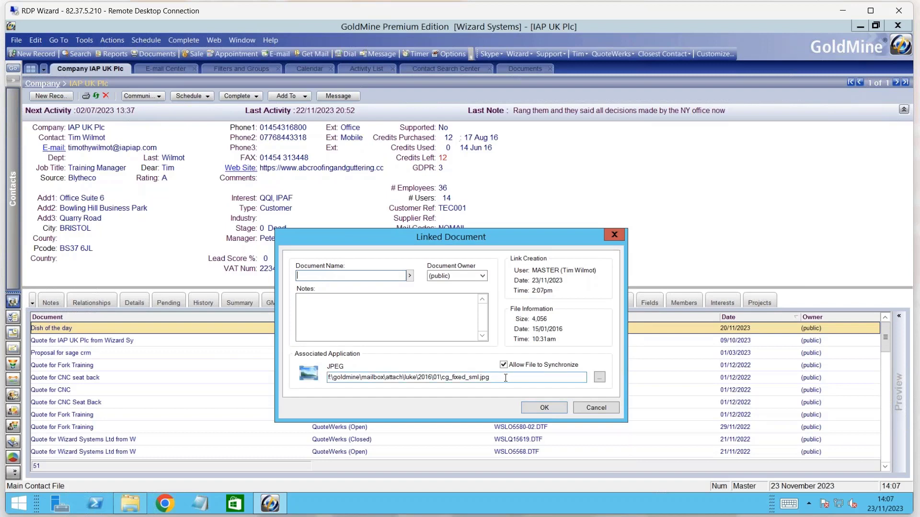
Check the new linked document's file path, notes and document name fields, and discard the link.
drag(500, 378, 329, 382)
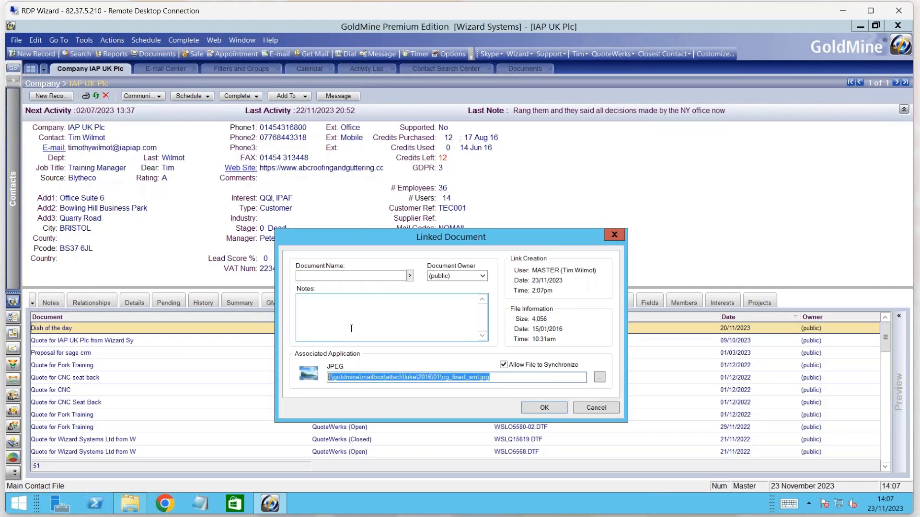
click(357, 300)
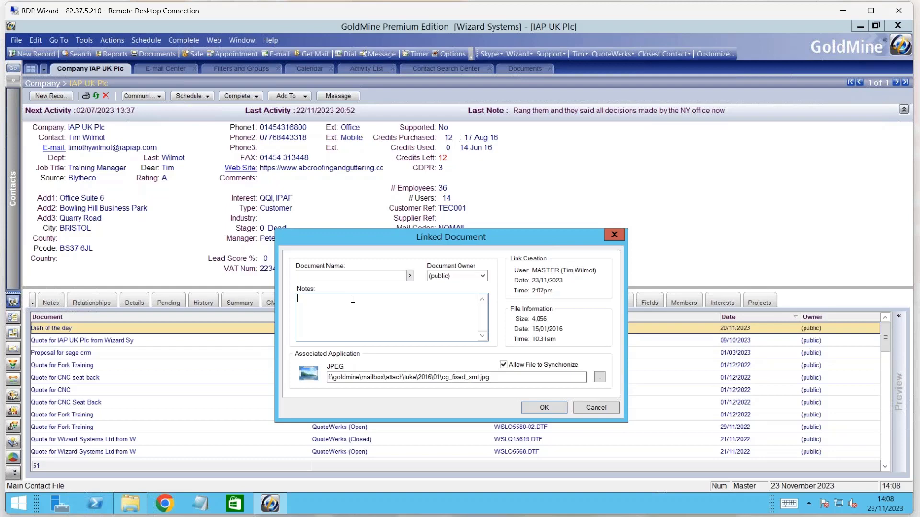
click(366, 276)
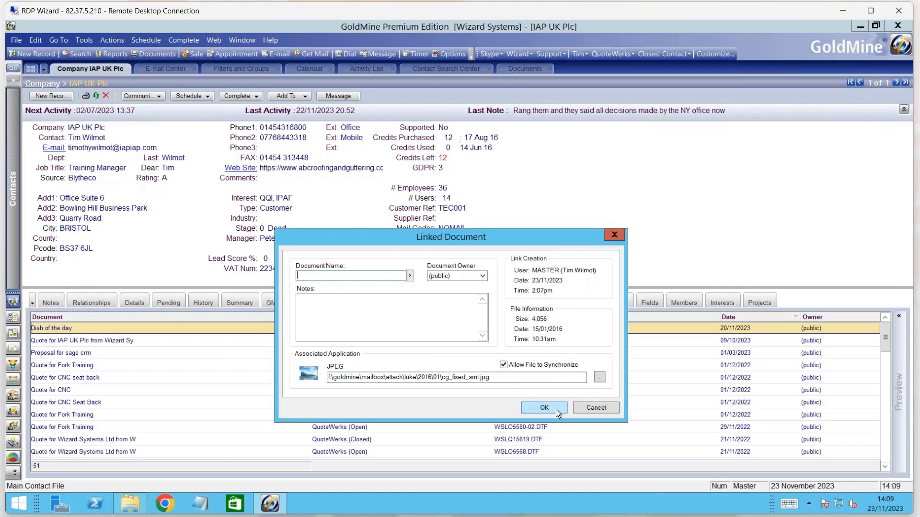
click(580, 410)
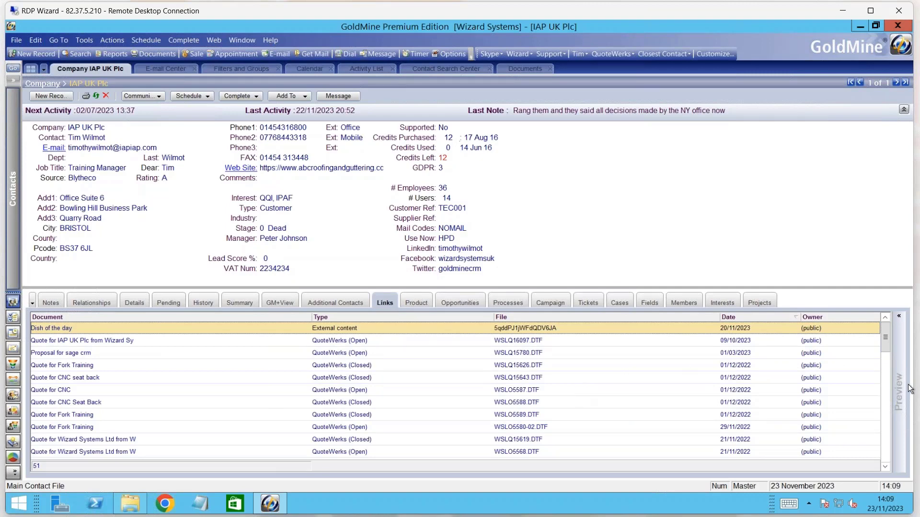
Expand the preview pane beside the contact's links and preview the JPEG link named Image.
click(899, 316)
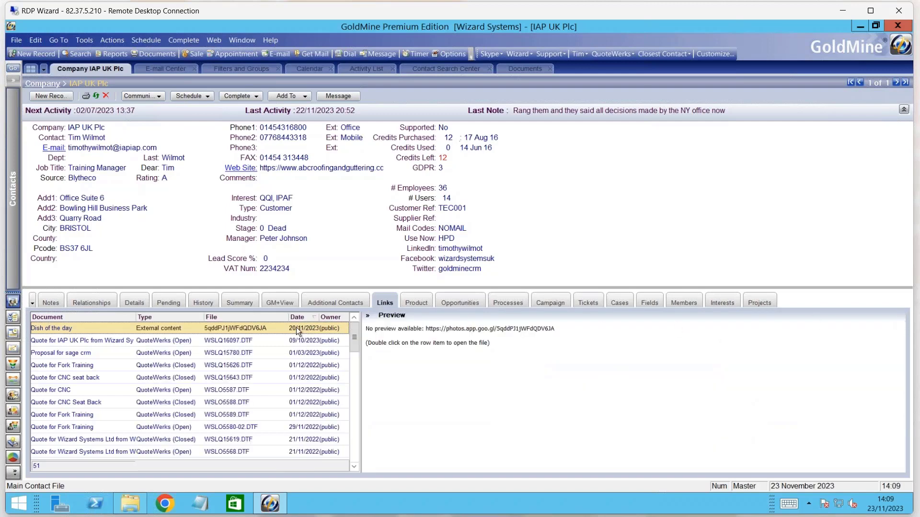
drag(356, 351, 352, 451)
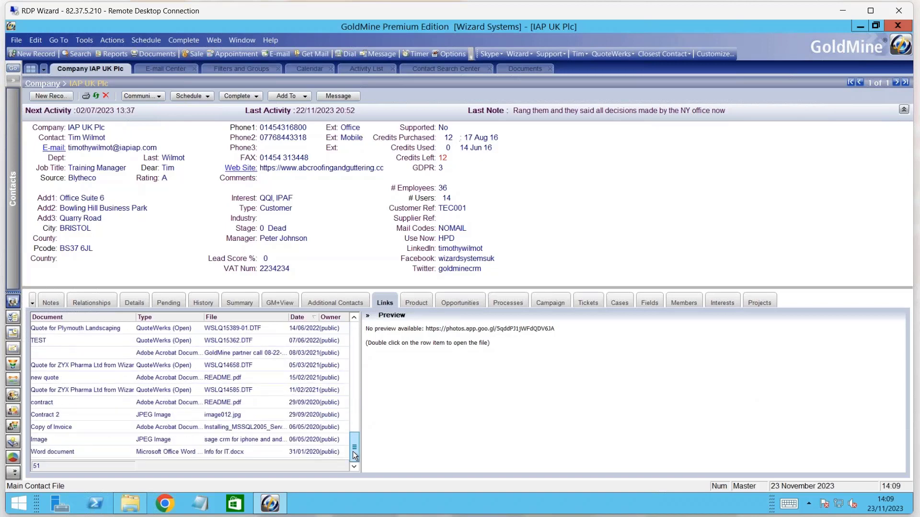
click(313, 441)
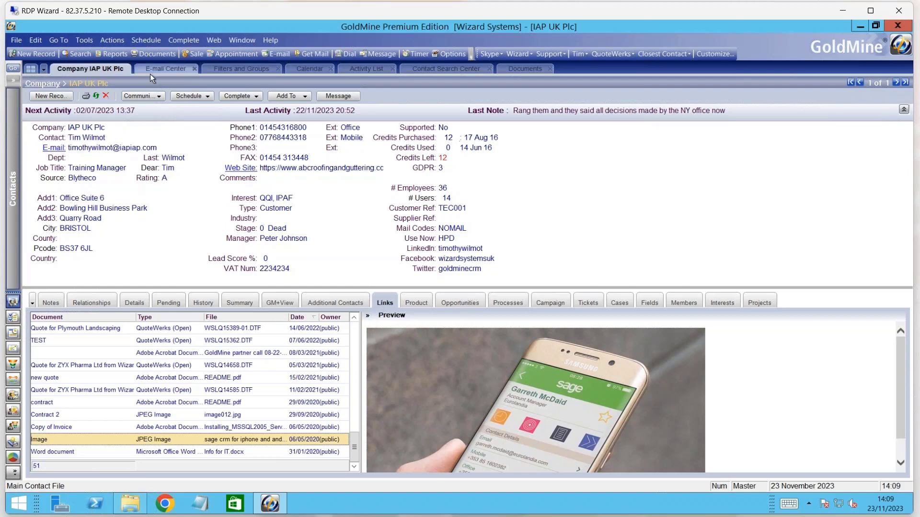
Open the preview section of System Settings and review which file types are enabled for the preview pane.
click(83, 39)
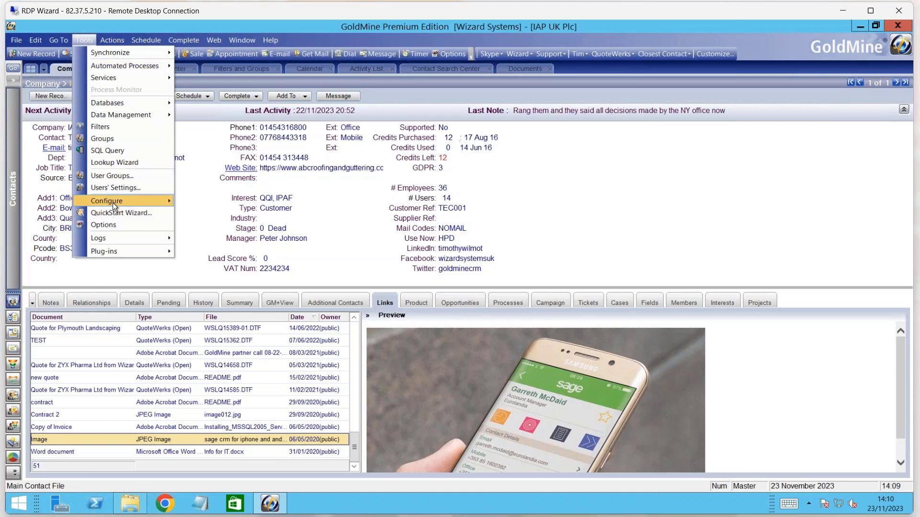
mouse_move(113, 202)
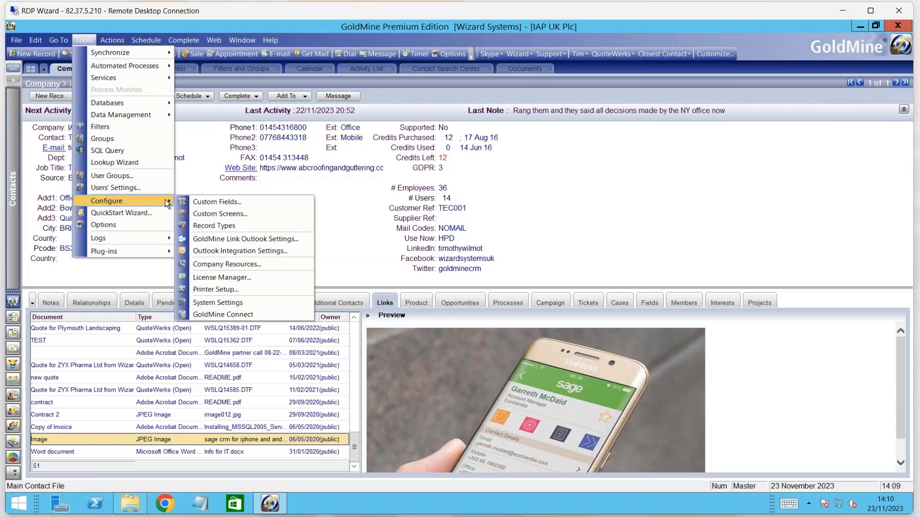
click(221, 301)
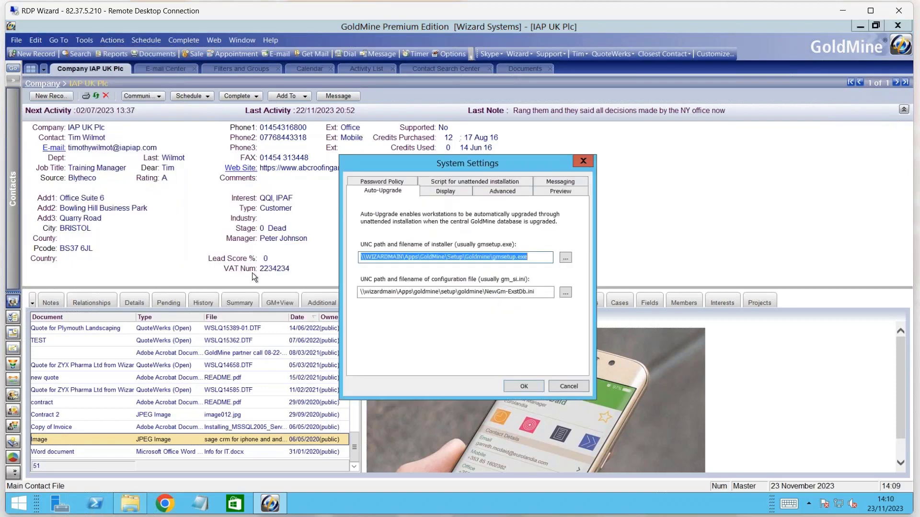
click(555, 193)
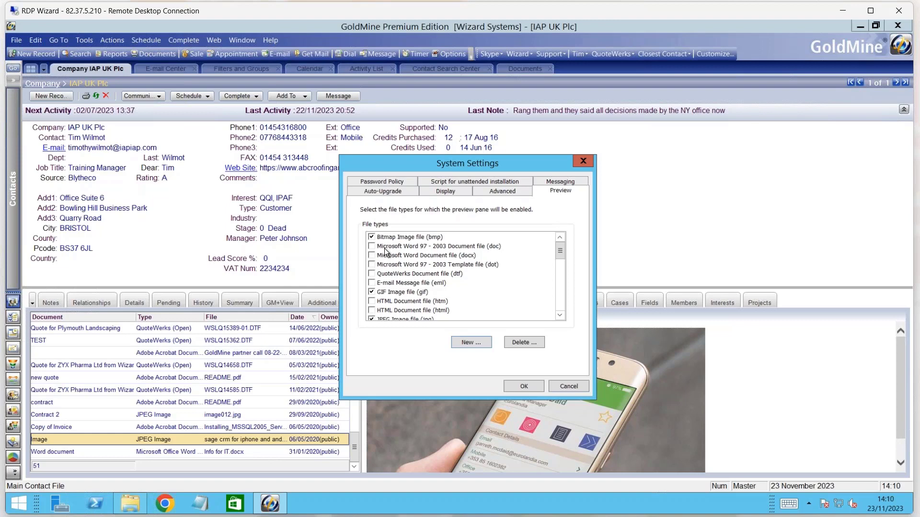
drag(559, 257, 562, 288)
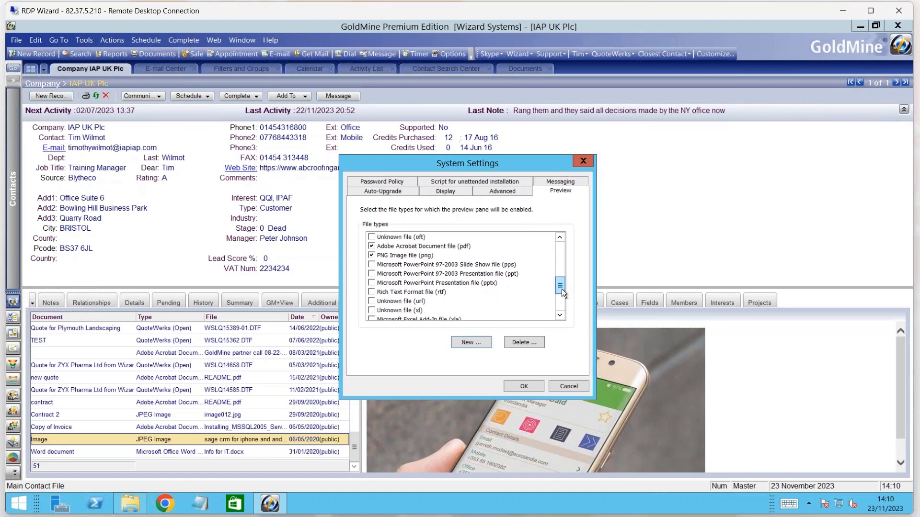
drag(561, 289, 558, 305)
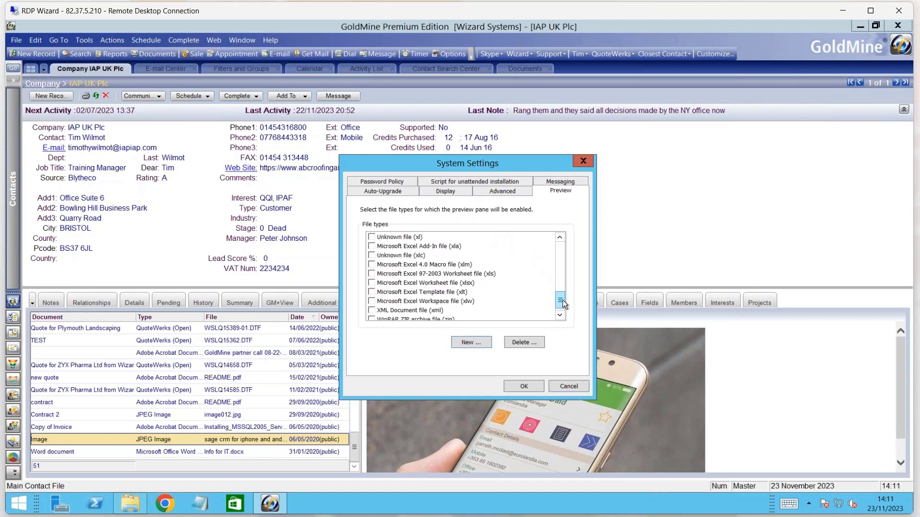
drag(562, 301, 565, 294)
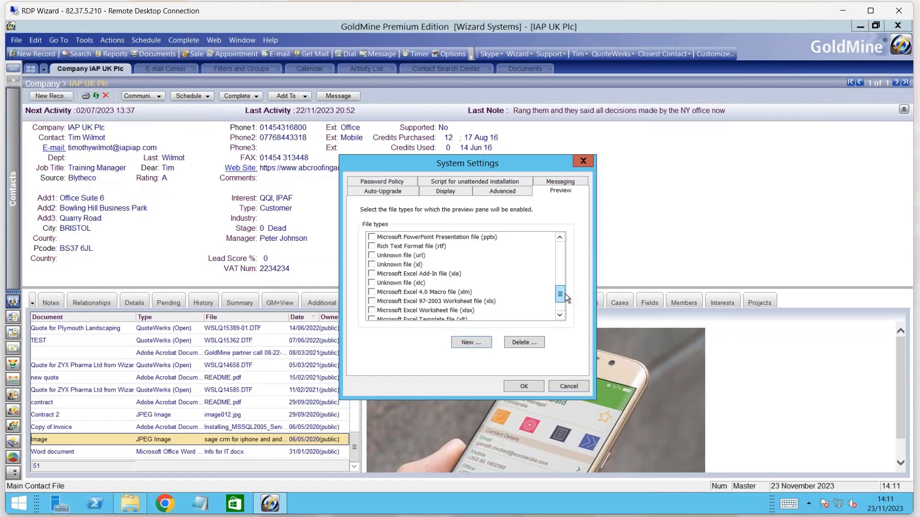
drag(564, 295, 577, 257)
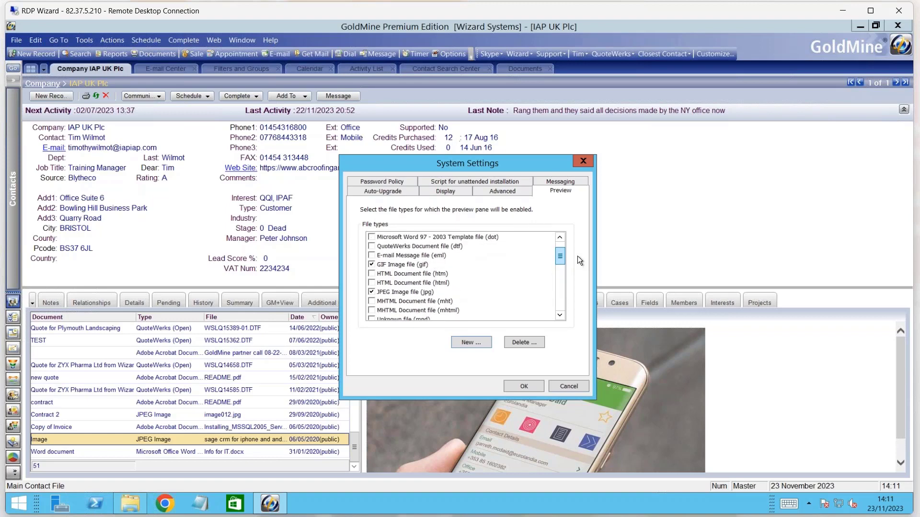
drag(563, 262, 561, 308)
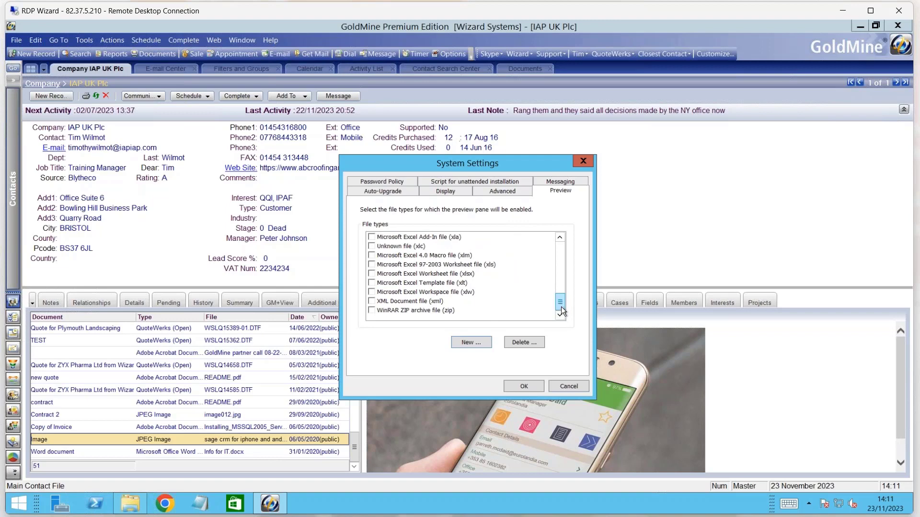
drag(561, 308, 564, 266)
drag(563, 260, 562, 258)
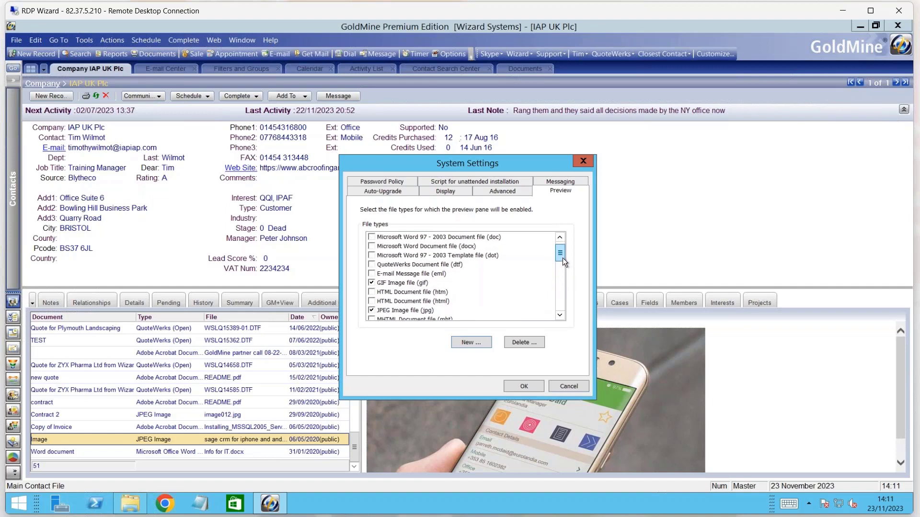
drag(563, 258, 564, 257)
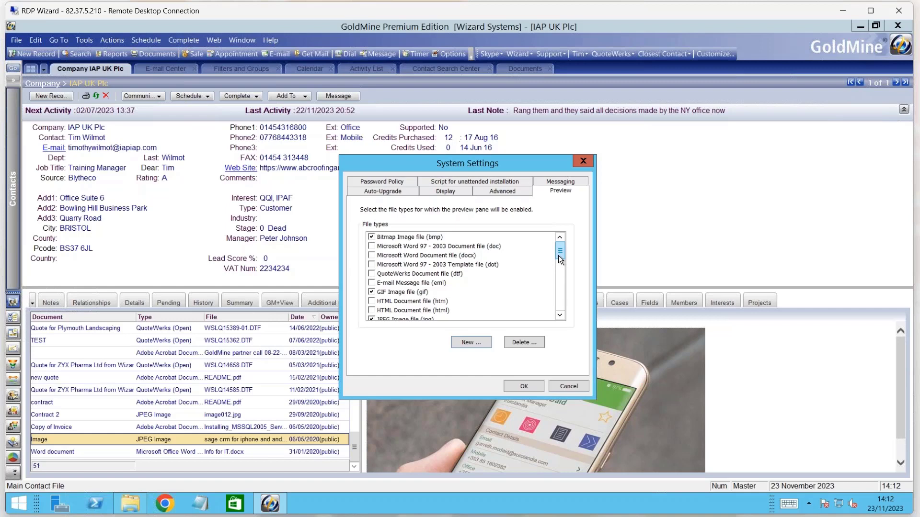
Disable previews for Adobe Acrobat Document files (pdf) and save the system settings.
drag(559, 257, 558, 281)
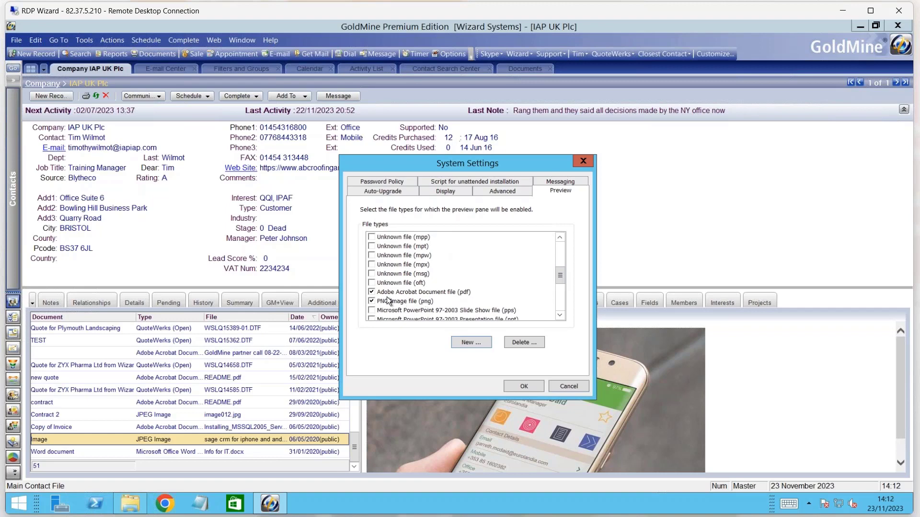
click(372, 292)
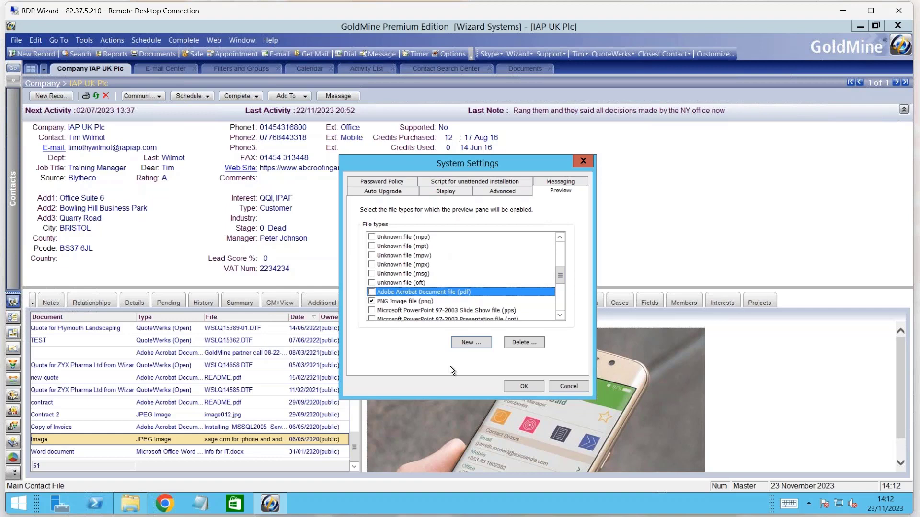
click(521, 386)
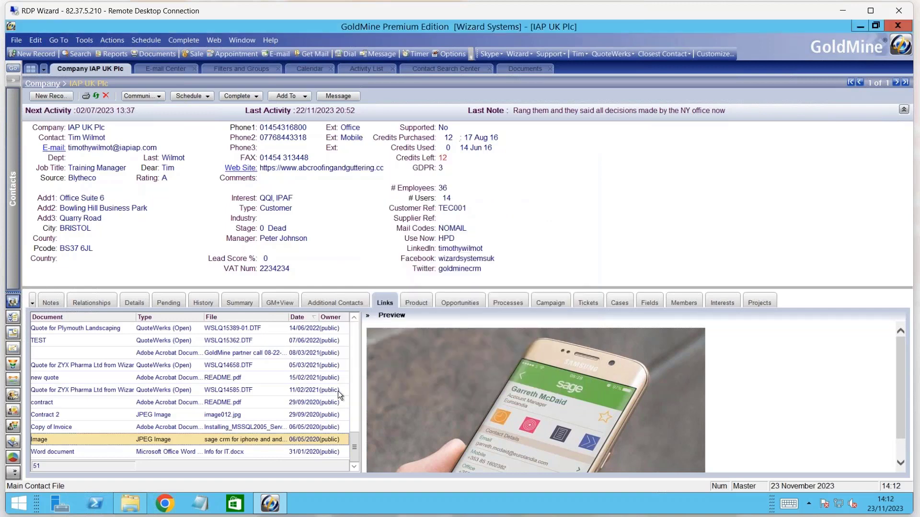
Edit the "new quote" linked document, add the note "Quote for customer" and save it.
click(272, 379)
right_click(270, 378)
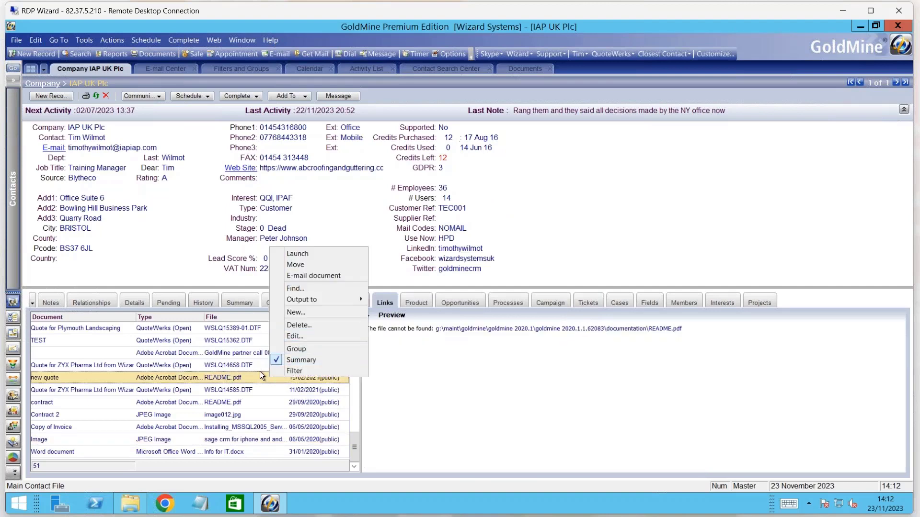
click(304, 338)
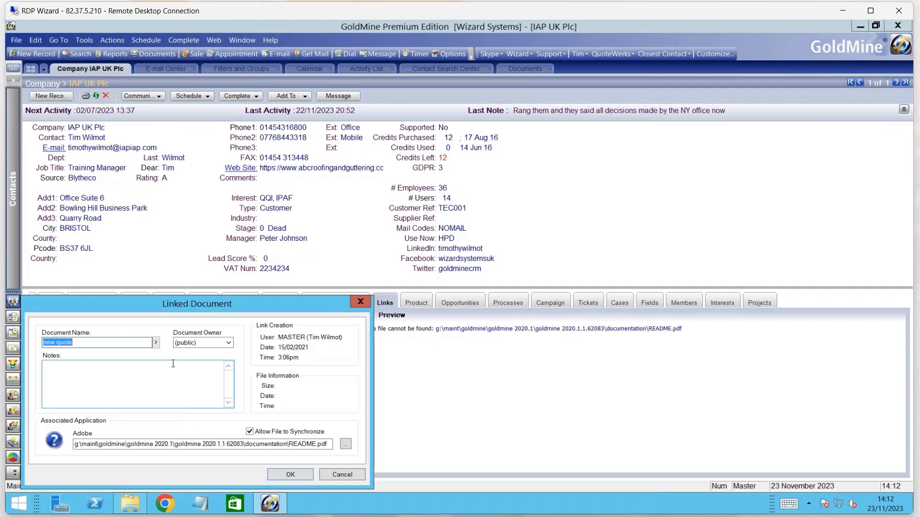
drag(216, 307, 266, 267)
click(206, 329)
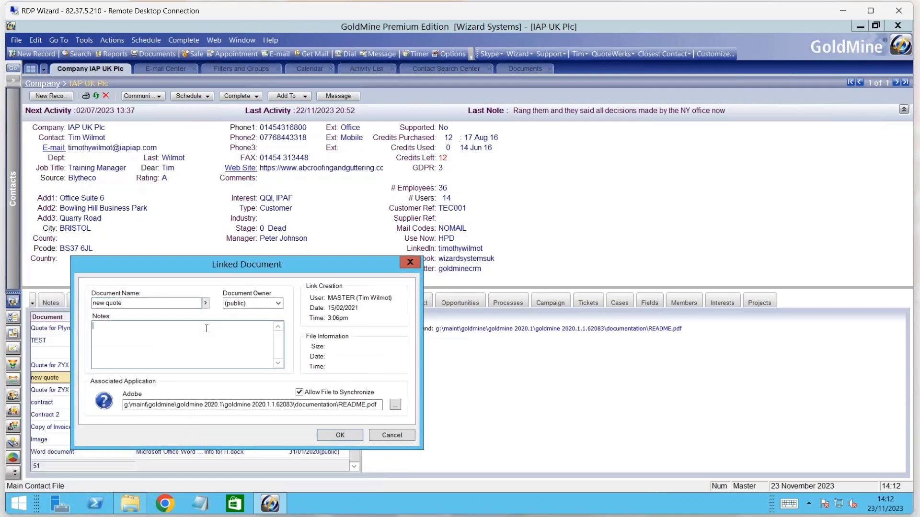
text(Quote for customer)
click(333, 436)
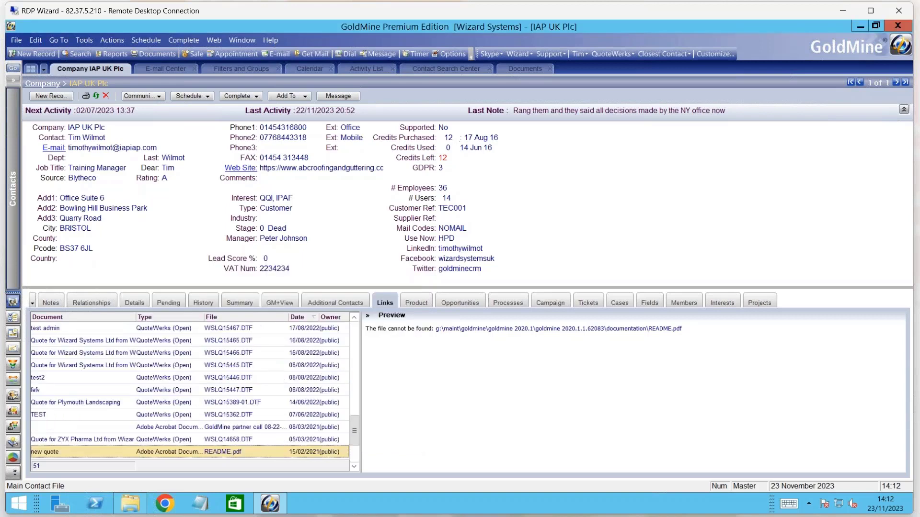